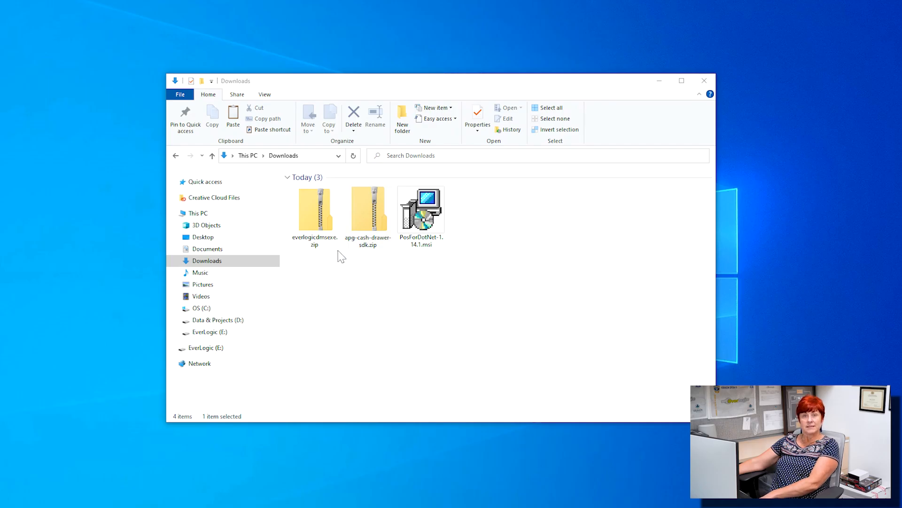
Extract everlogicdmsexe.zip into an everlogicdmsexe folder within Downloads
right_click(322, 223)
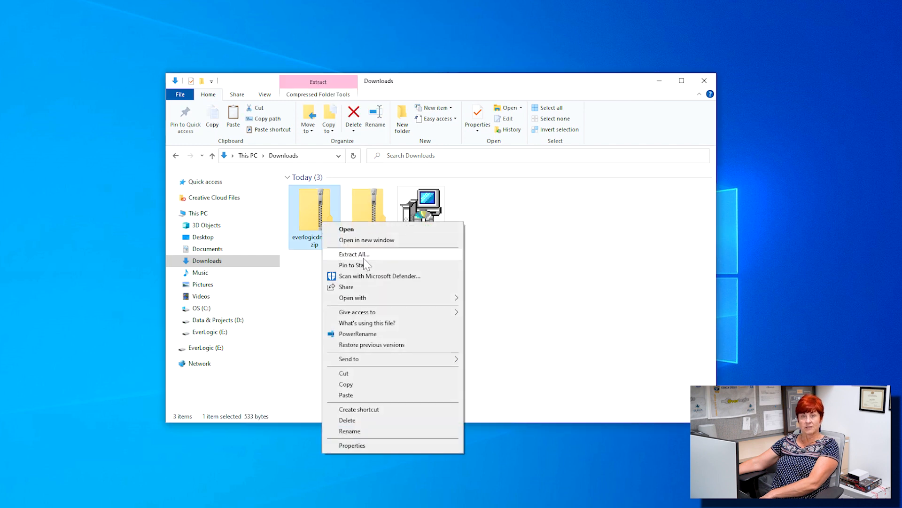
left_click(363, 258)
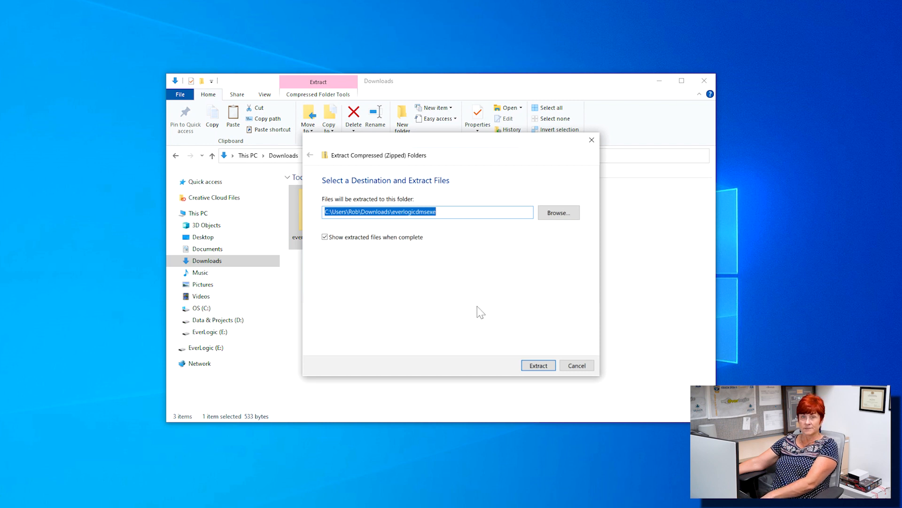
left_click(538, 365)
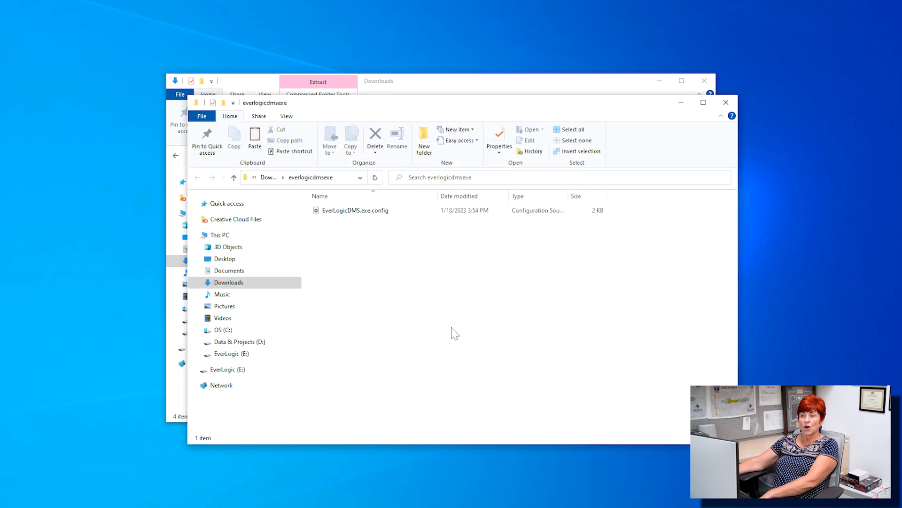
Copy the EverLogicDMS.exe.config file from the extracted everlogicdmsexe folder
left_click(393, 215)
right_click(396, 214)
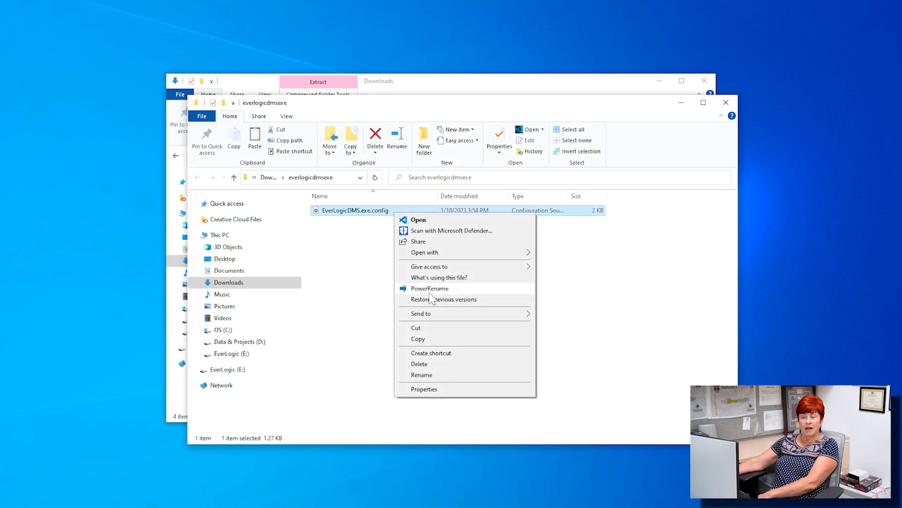
left_click(442, 342)
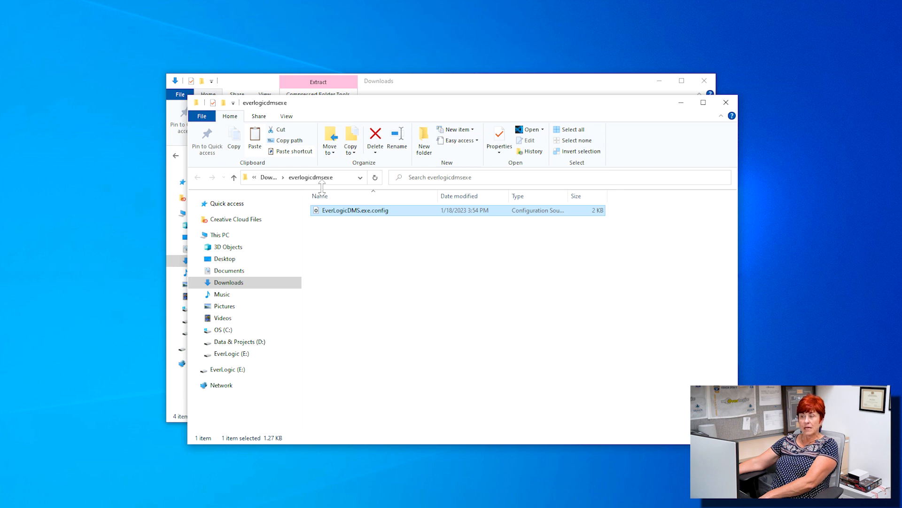
Go to %appdata% in File Explorer and open the EverLogic DMS folder
left_click(340, 178)
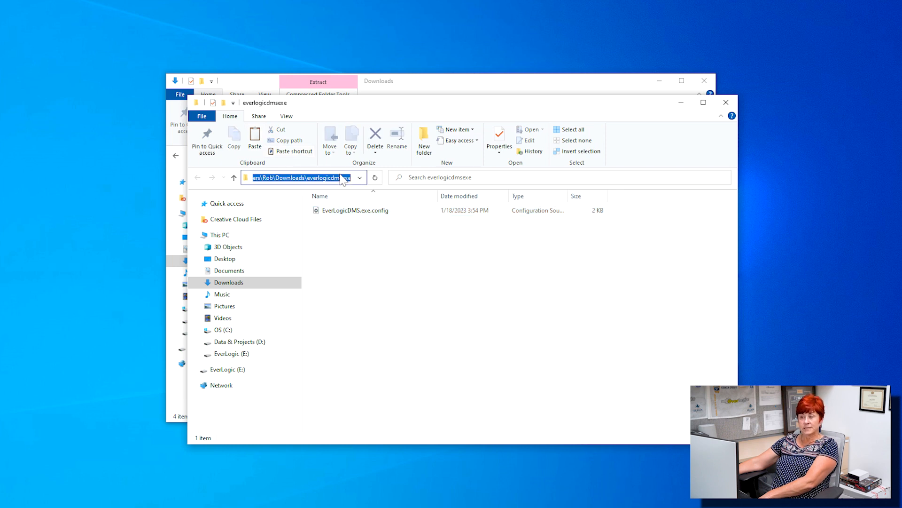
type("%appdata")
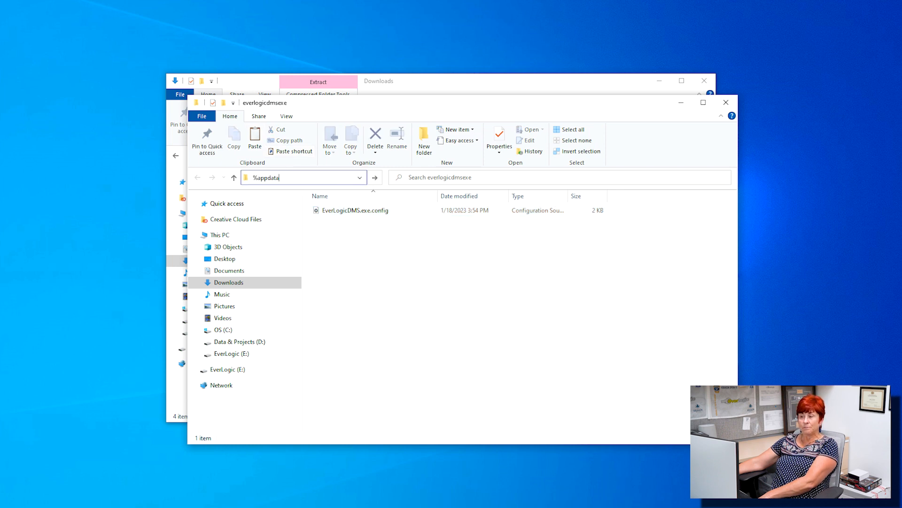
type("%")
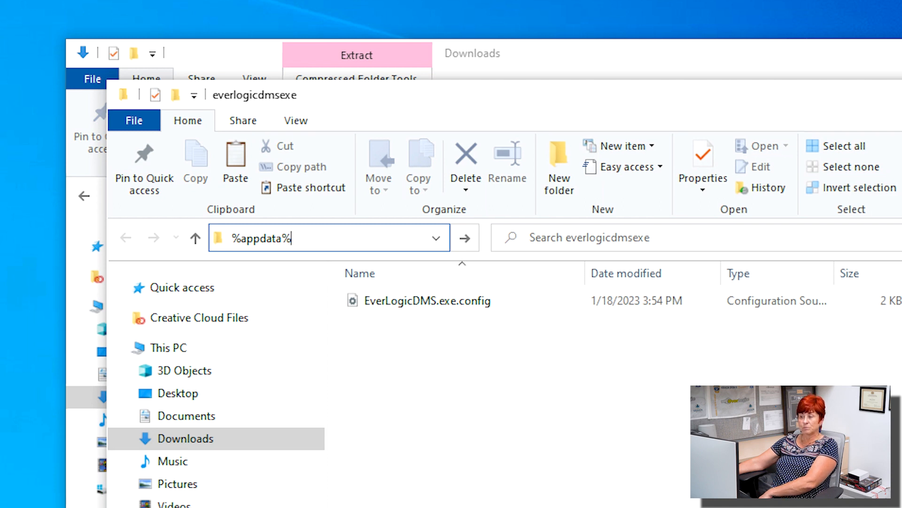
key("Return")
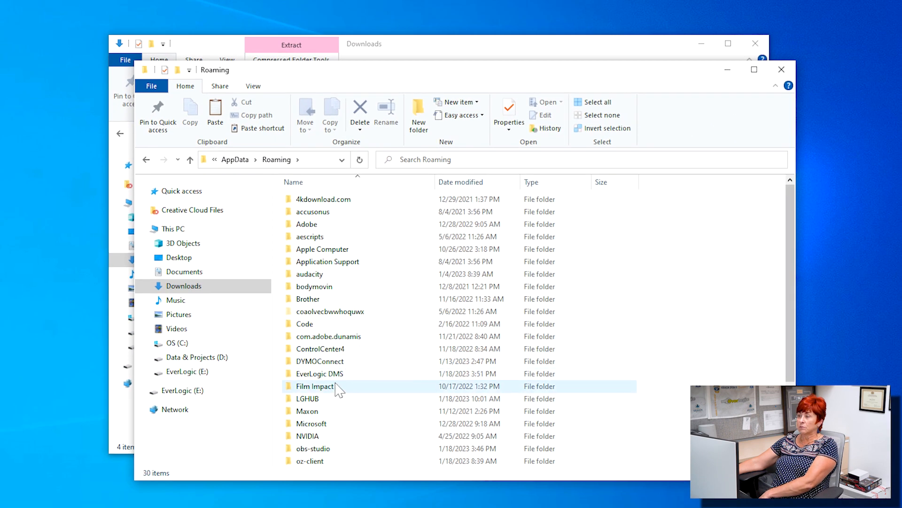
double_click(329, 381)
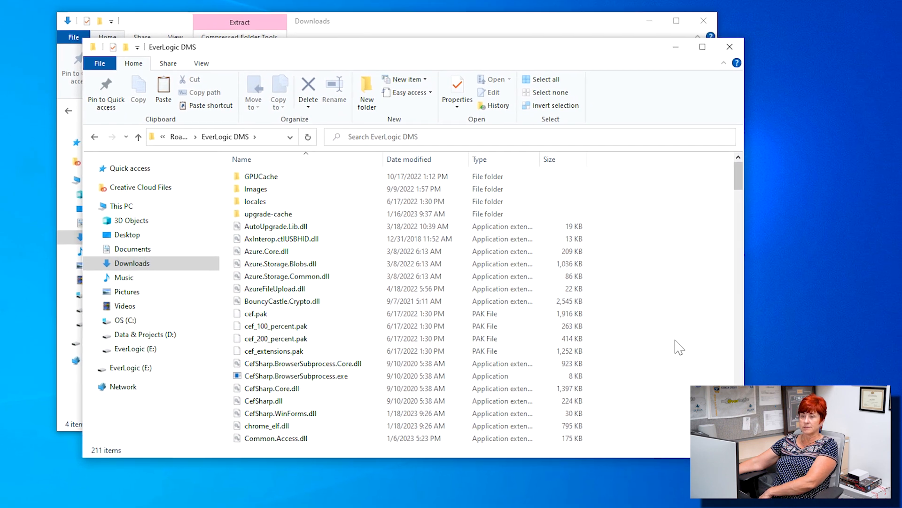
Paste the copied config file into the EverLogic DMS folder and close that folder window
right_click(620, 321)
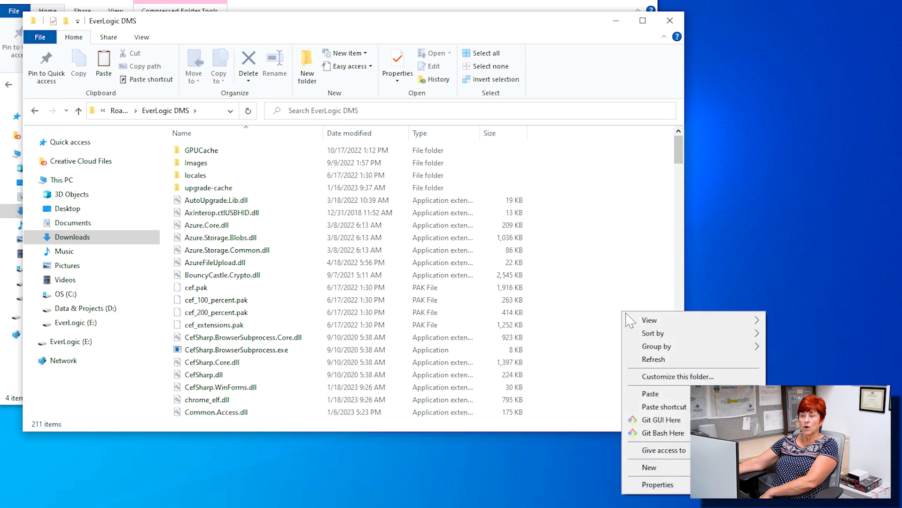
left_click(676, 395)
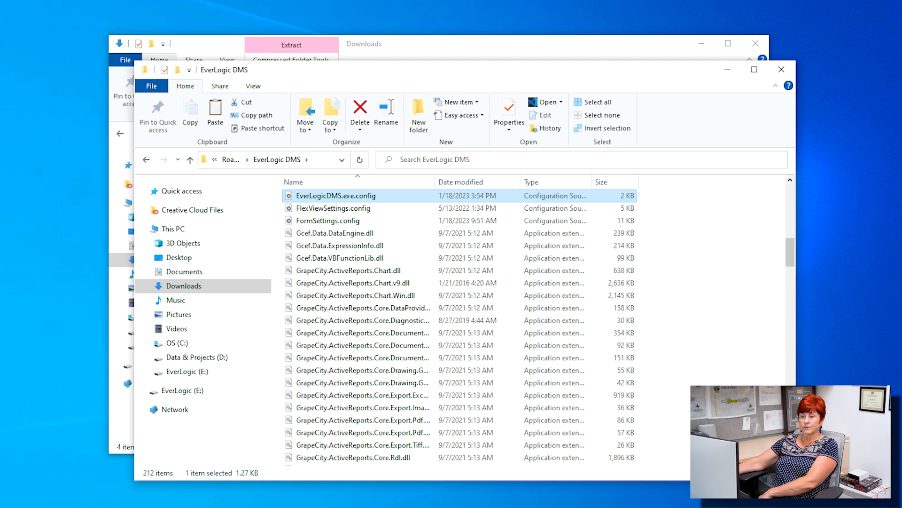
left_click(673, 270)
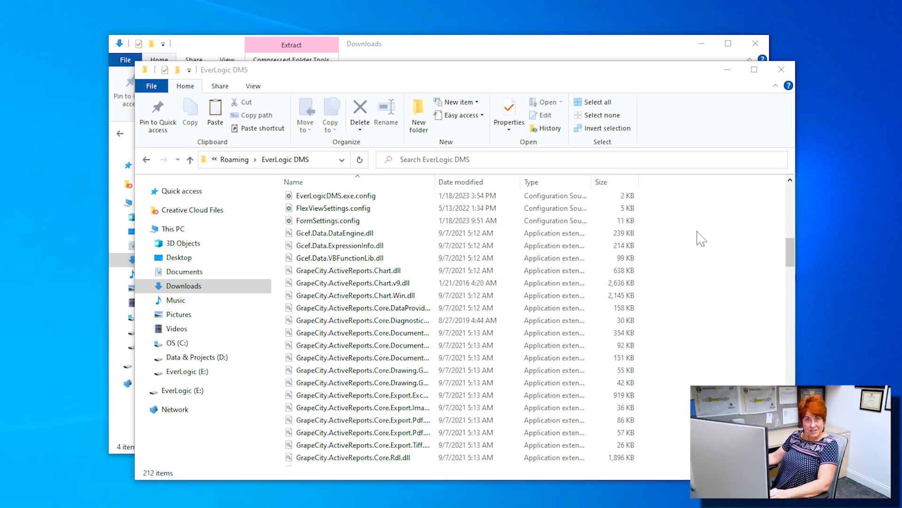
left_click(783, 69)
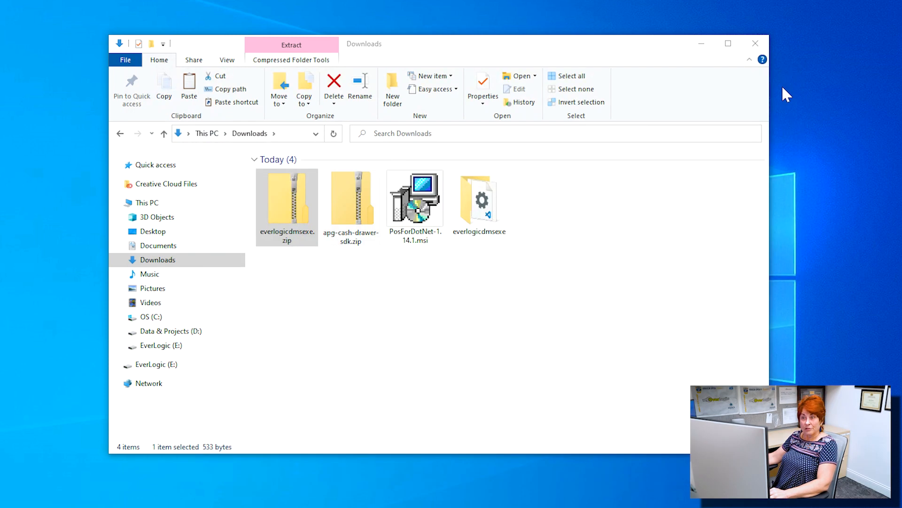
Run the PosForDotNet-1.14.1.msi installer from Downloads and accept its license agreement
double_click(433, 213)
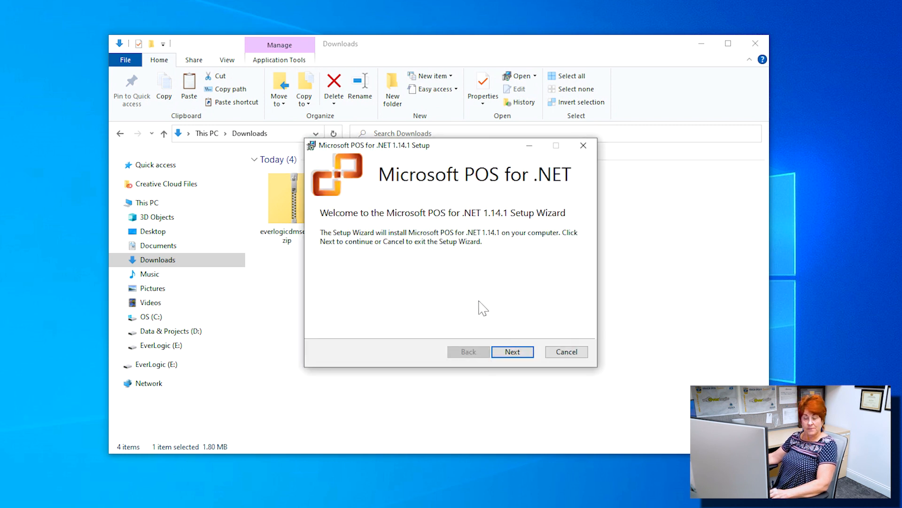
left_click(514, 352)
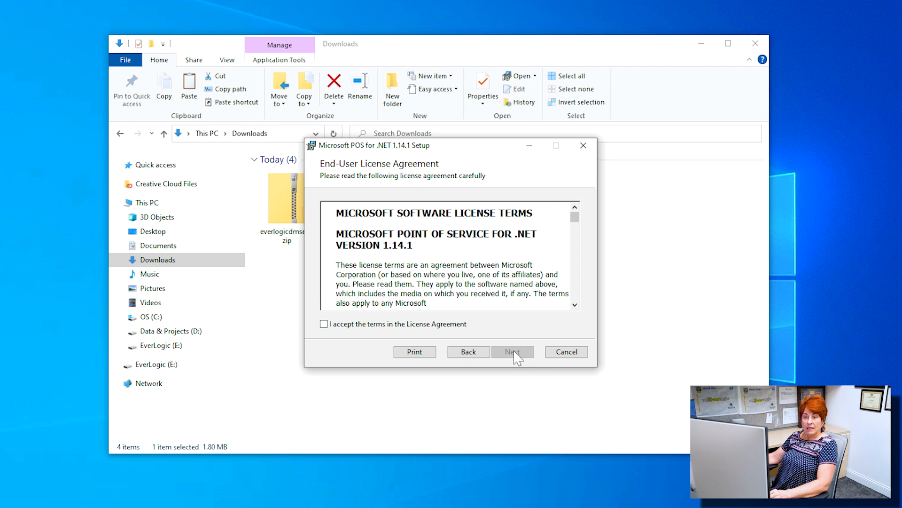
left_click(443, 326)
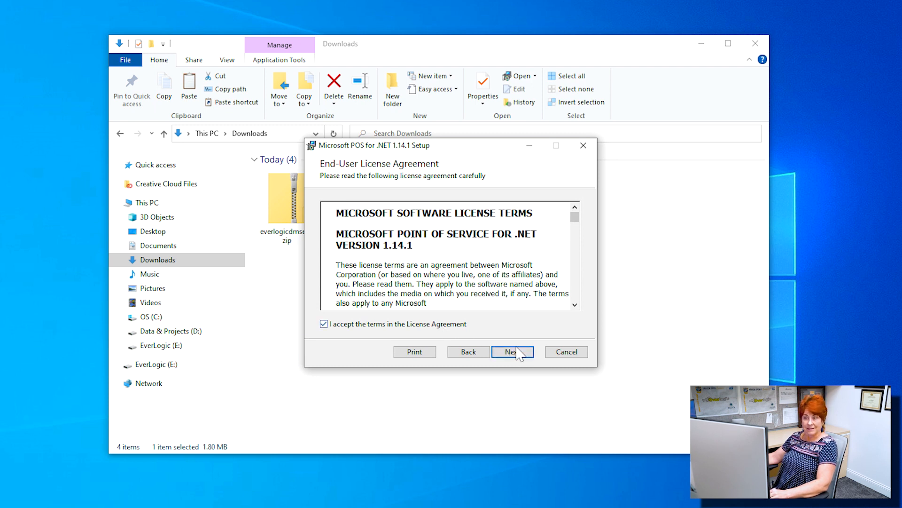
left_click(515, 352)
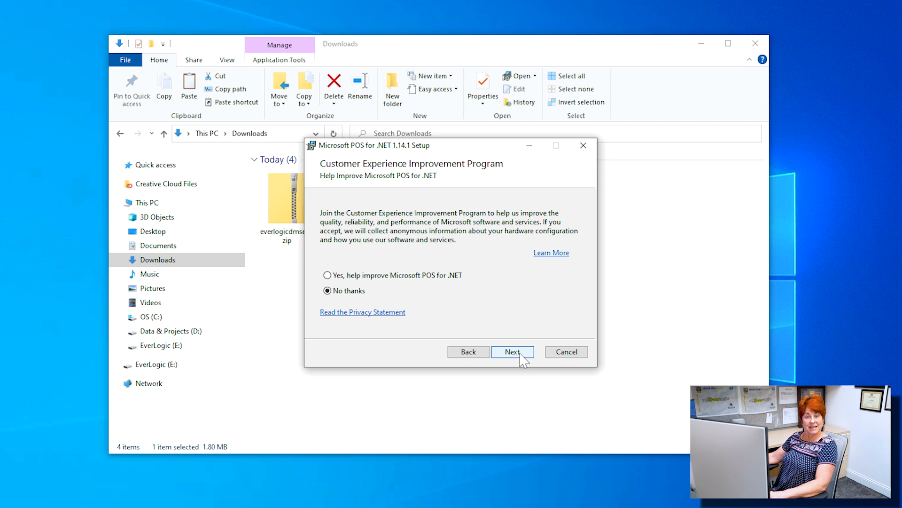
Keep No thanks for the Customer Experience Improvement Program and install the Runtime Components, allowing device changes and finishing the wizard
left_click(513, 352)
left_click(514, 353)
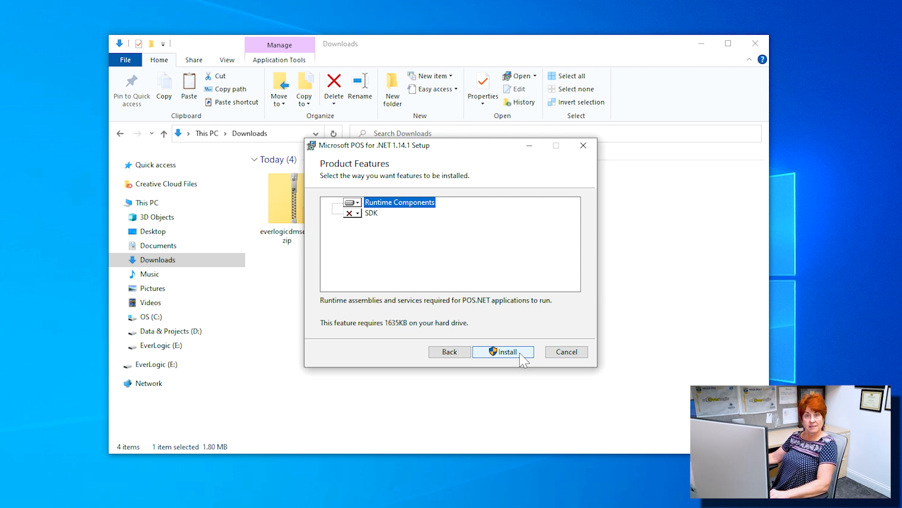
left_click(521, 358)
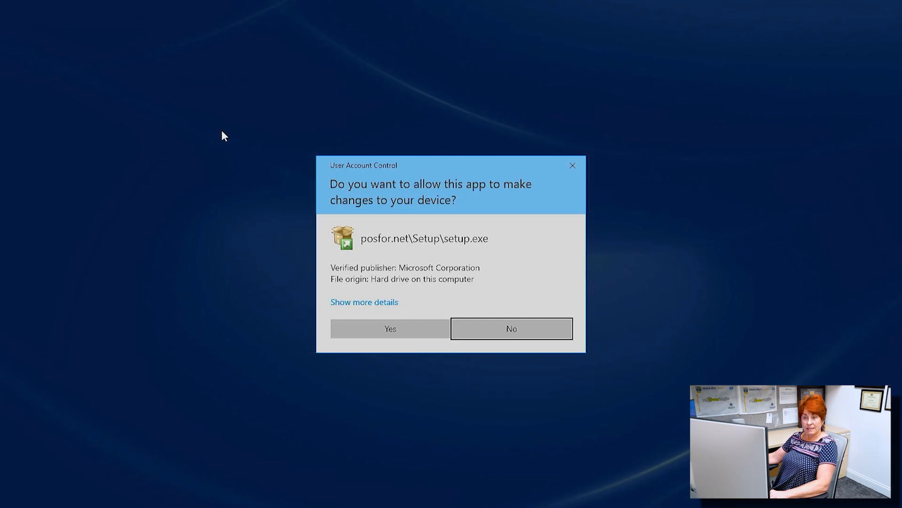
left_click(407, 326)
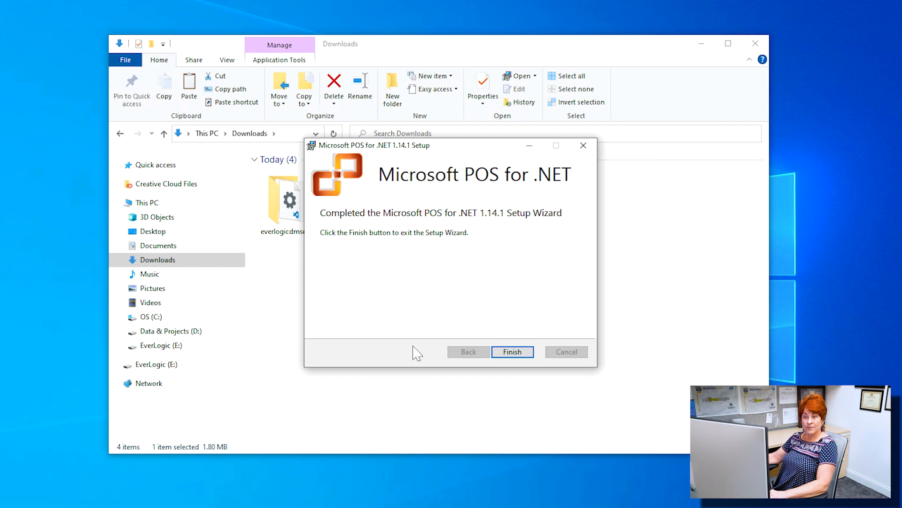
left_click(512, 352)
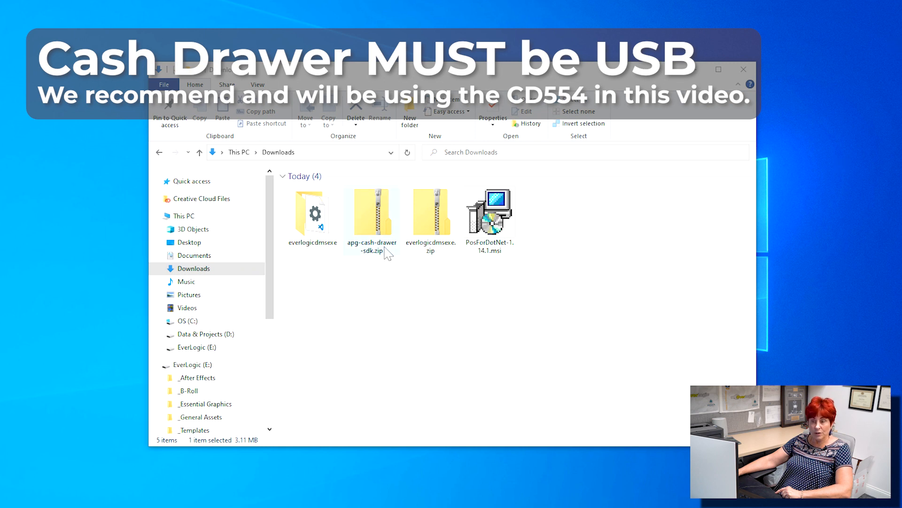
Extract apg-cash-drawer-sdk.zip into an apg-cash-drawer-sdk folder within Downloads
left_click(380, 227)
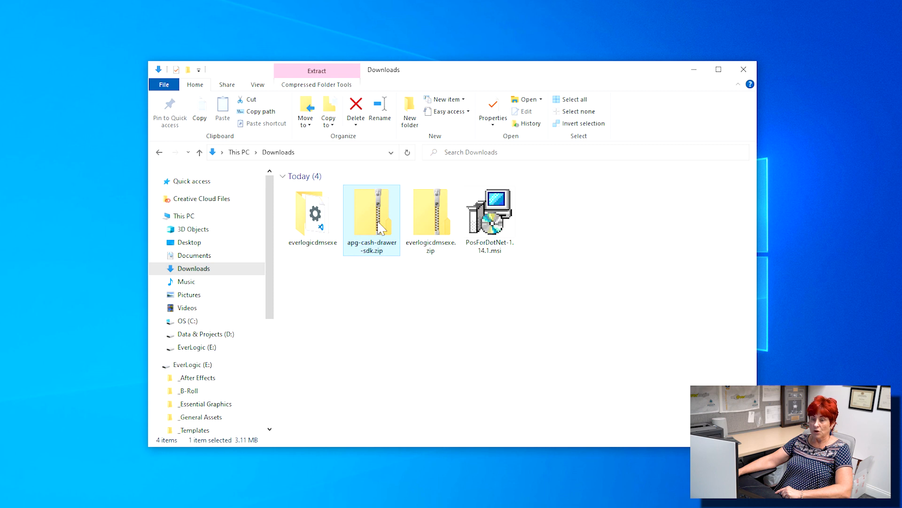
right_click(380, 227)
left_click(407, 256)
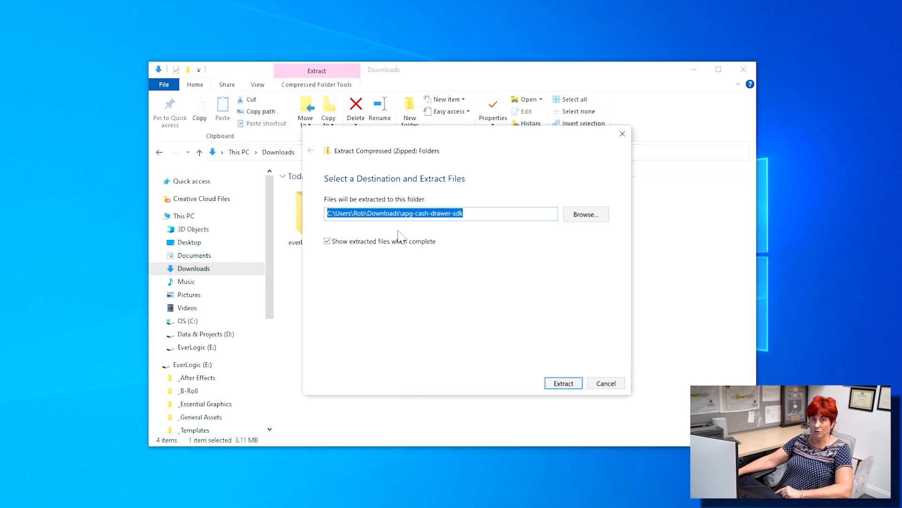
left_click(569, 383)
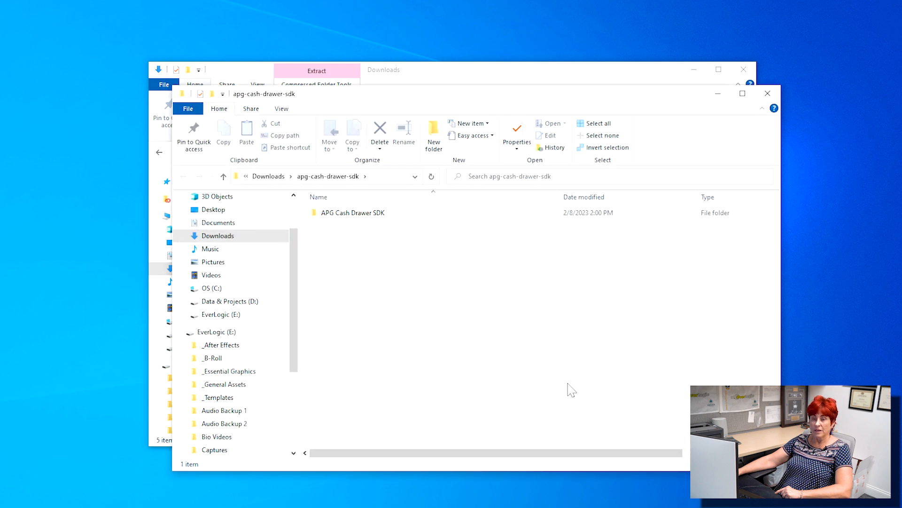
Run setup.exe from the APG OPOSADK v3381 Installation Files folder inside APG Cash Drawer SDK and allow it to change the device
double_click(364, 214)
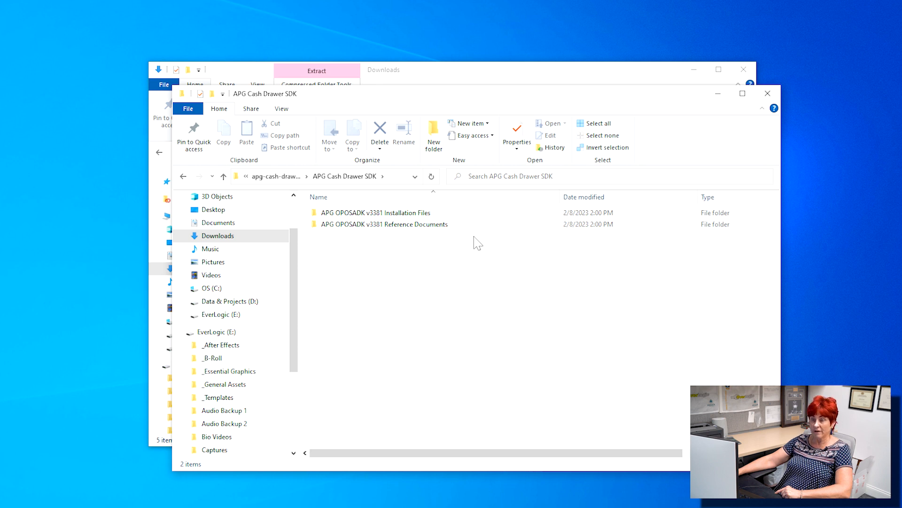
double_click(403, 214)
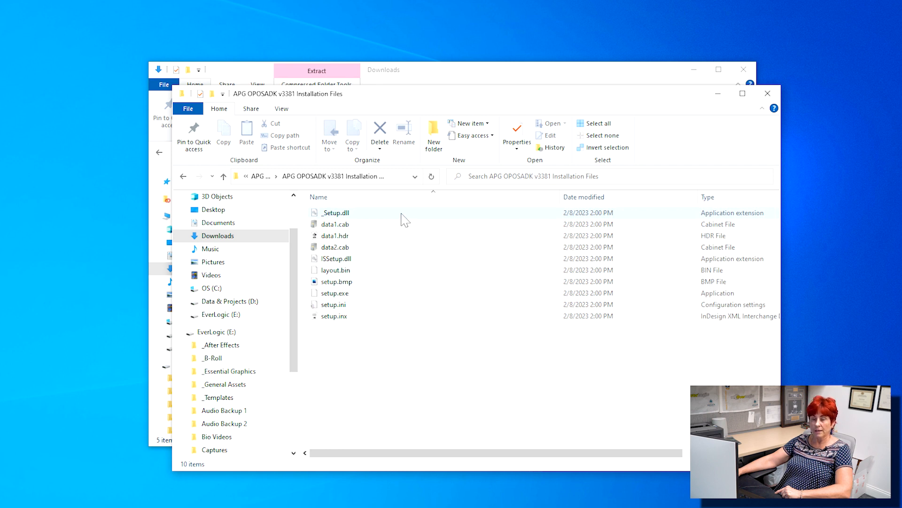
double_click(357, 293)
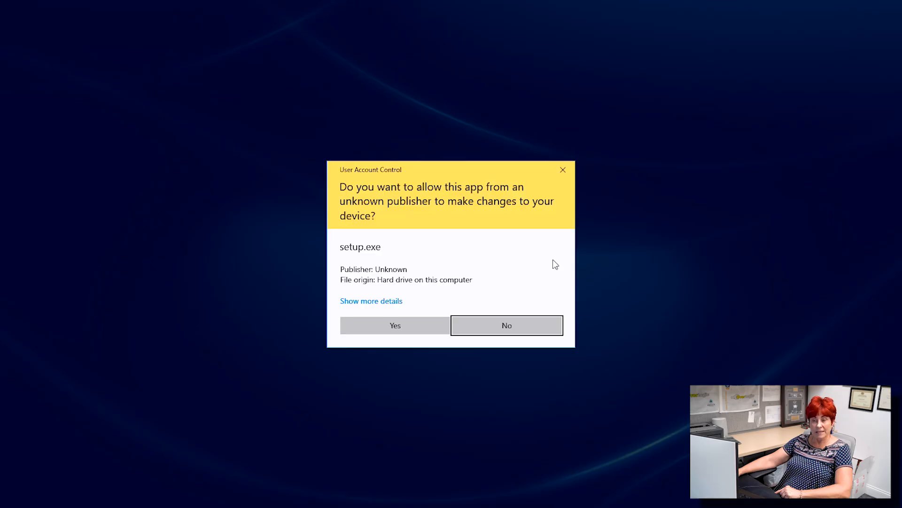
left_click(394, 328)
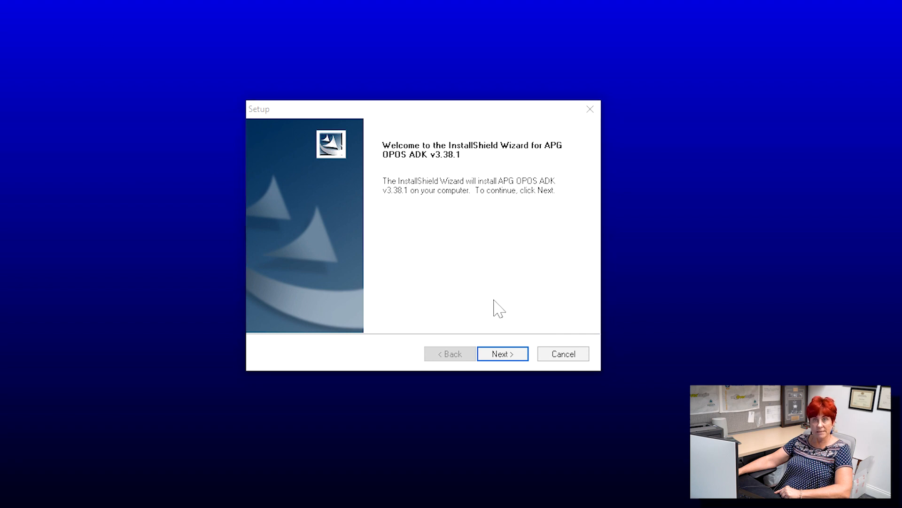
Accept the APG OPOS ADK v3.38.1 license agreement and enter EverLogic as the company name
left_click(507, 359)
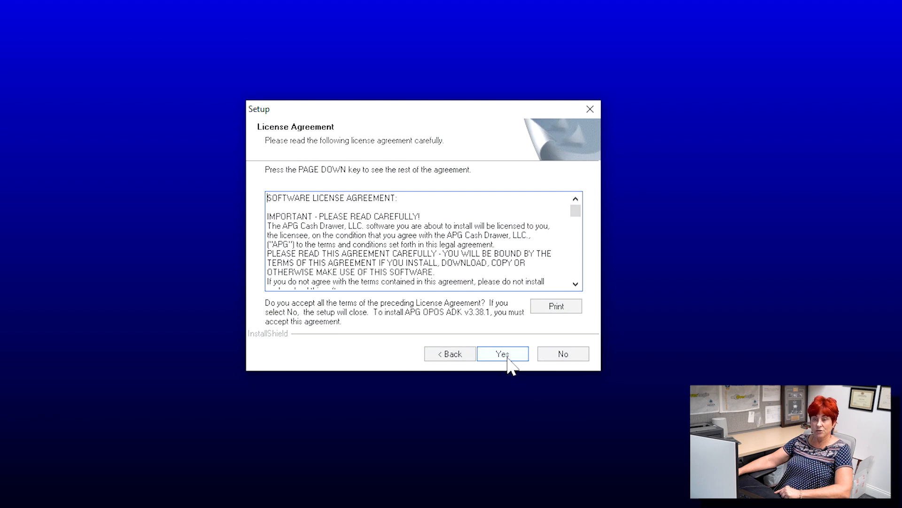
left_click(508, 359)
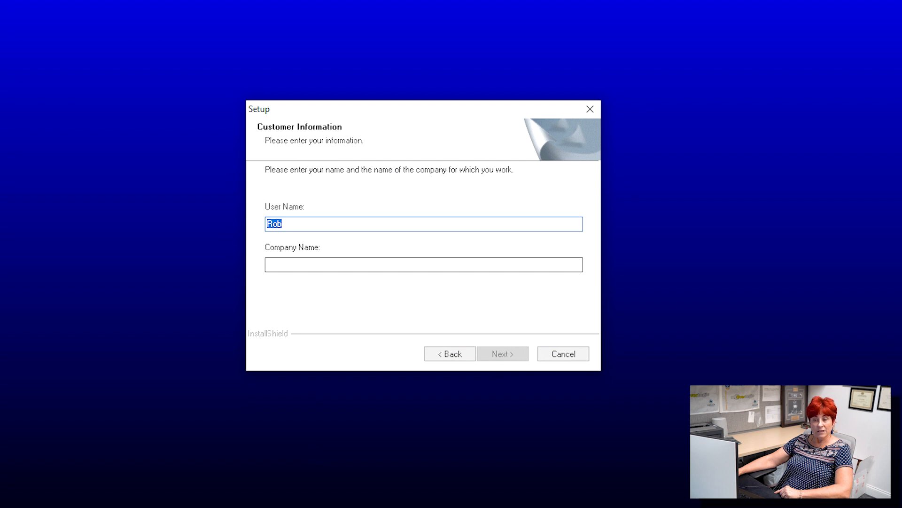
type("EverLogic")
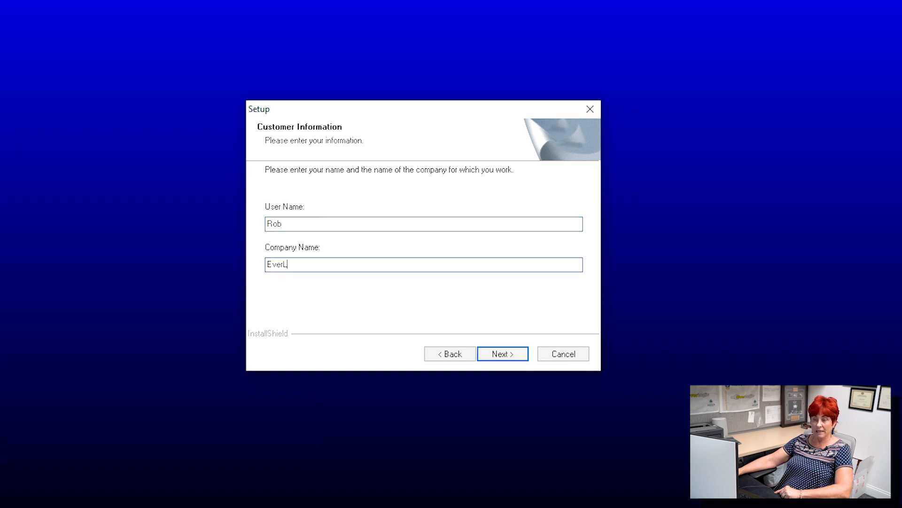
left_click(525, 355)
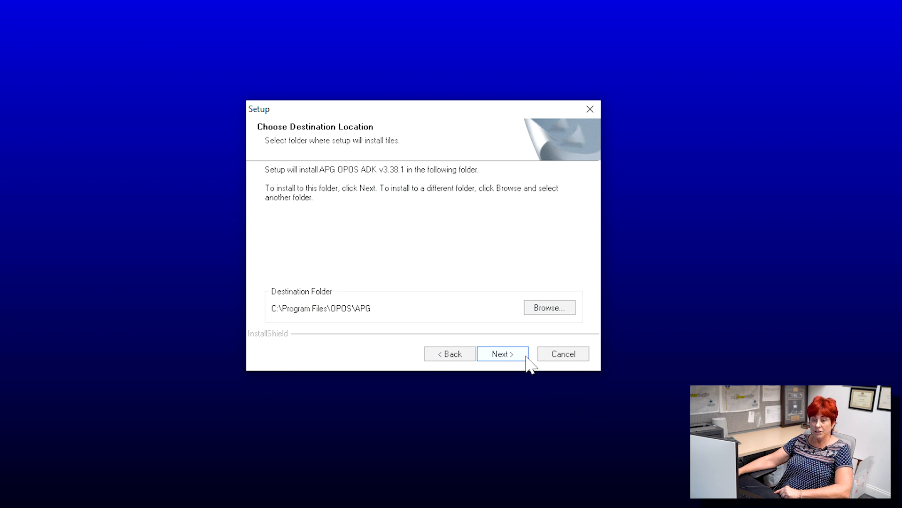
Keep the C:\Program Files\OPOS\APG destination folder and the Typical setup type, continuing to the installation summary
left_click(526, 358)
left_click(527, 357)
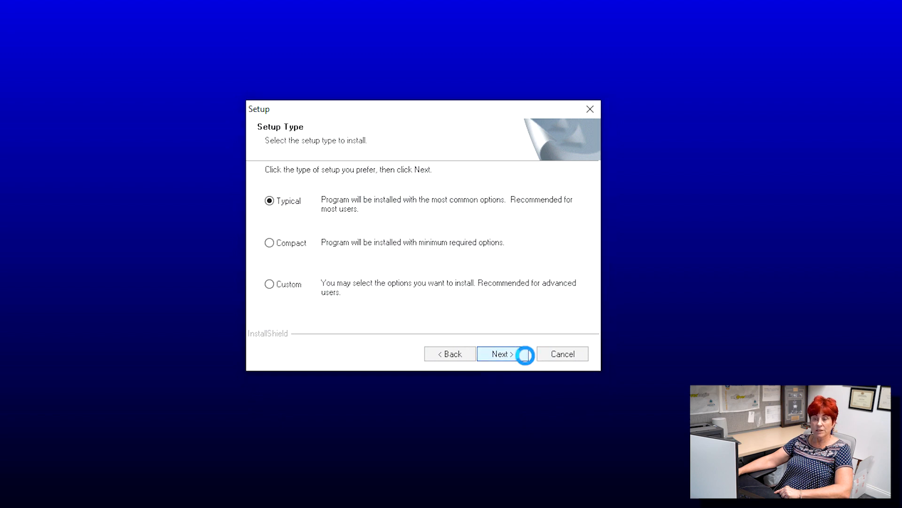
left_click(527, 356)
left_click(527, 356)
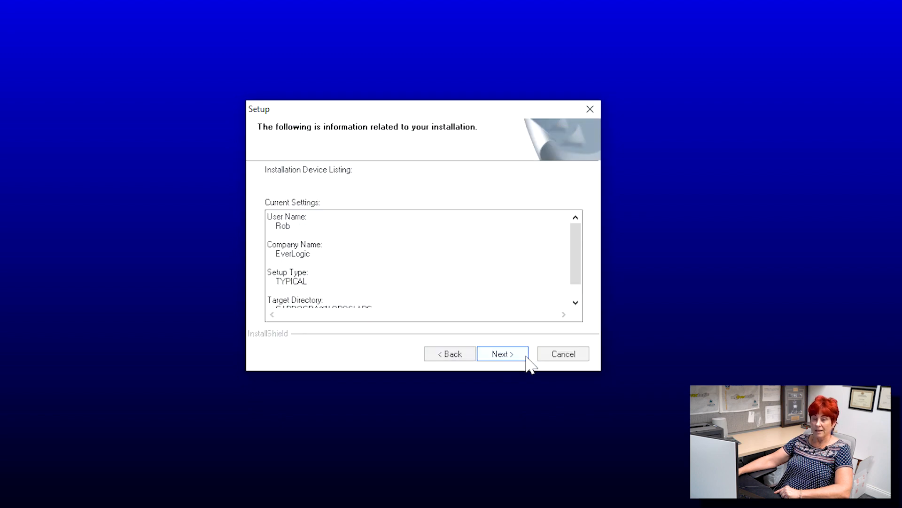
Accept the installation summary and install the APG OPOS ADK with the Typical setup
left_click(526, 357)
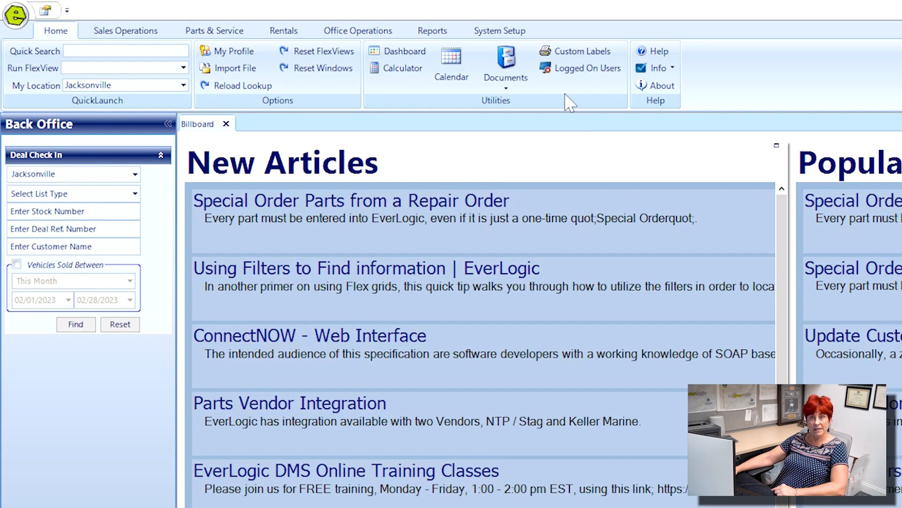
Switch to EverLogic DMS and open the current computer's record from the company workstation setup
left_click(500, 29)
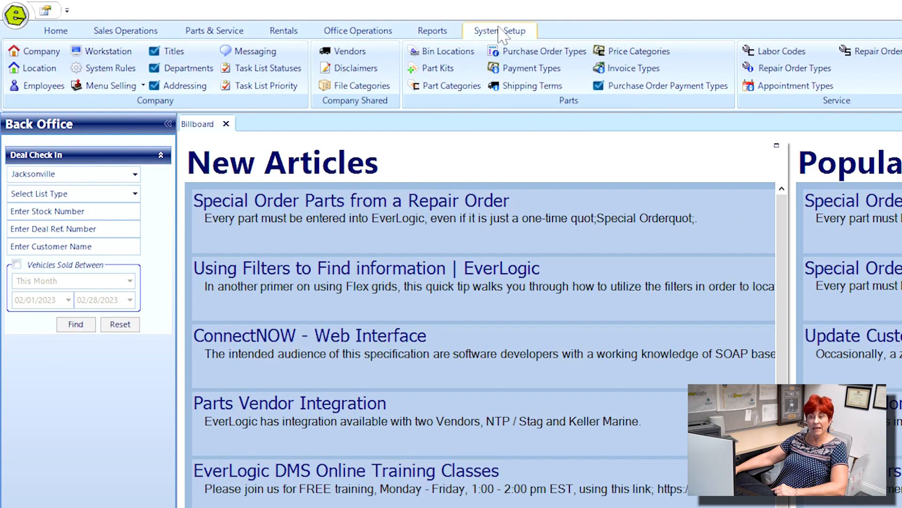
left_click(100, 53)
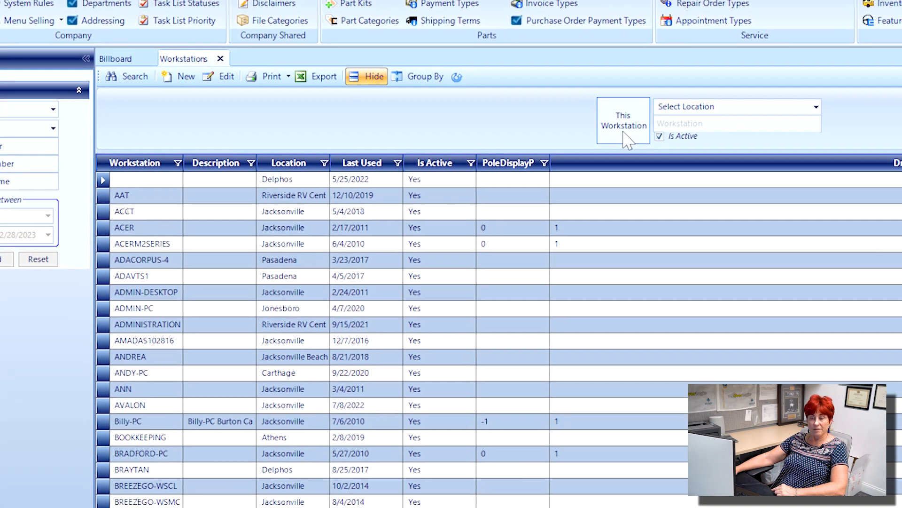
left_click(626, 139)
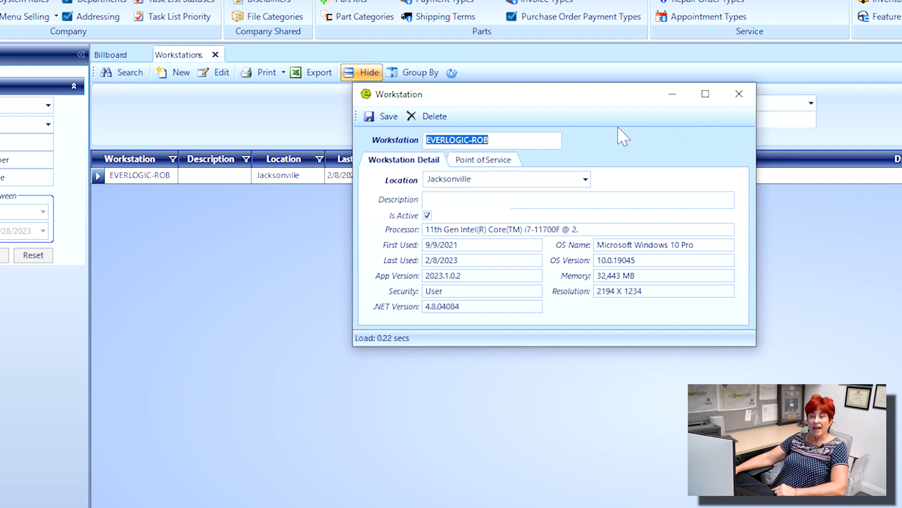
Set the cash drawer's OPOS name to CD554 in the workstation's Point of Service settings and save the record
left_click(491, 160)
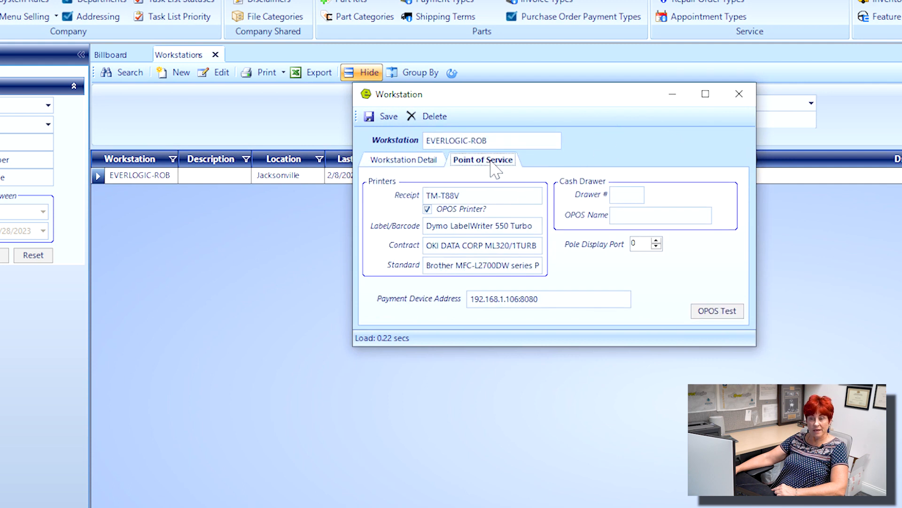
left_click(614, 214)
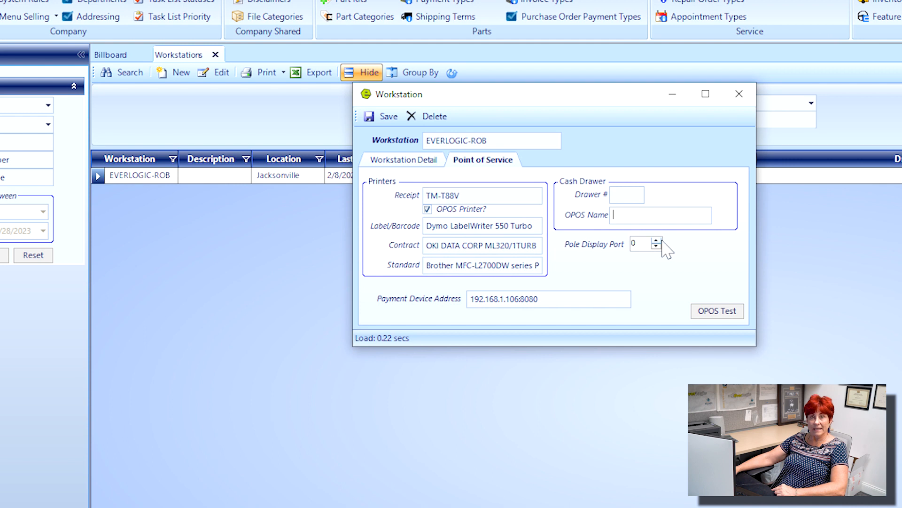
type("CD554")
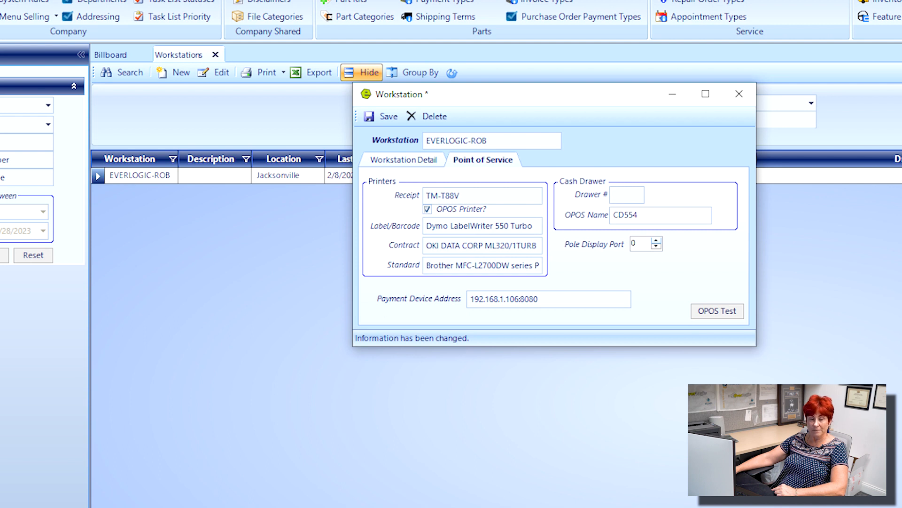
left_click(388, 122)
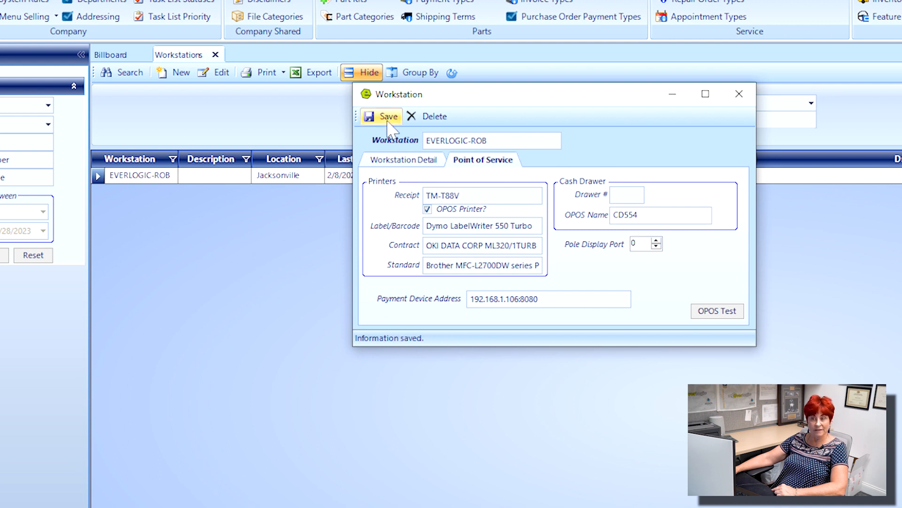
Run the OPOS test for the workstation and trigger the cash drawer to open
left_click(705, 310)
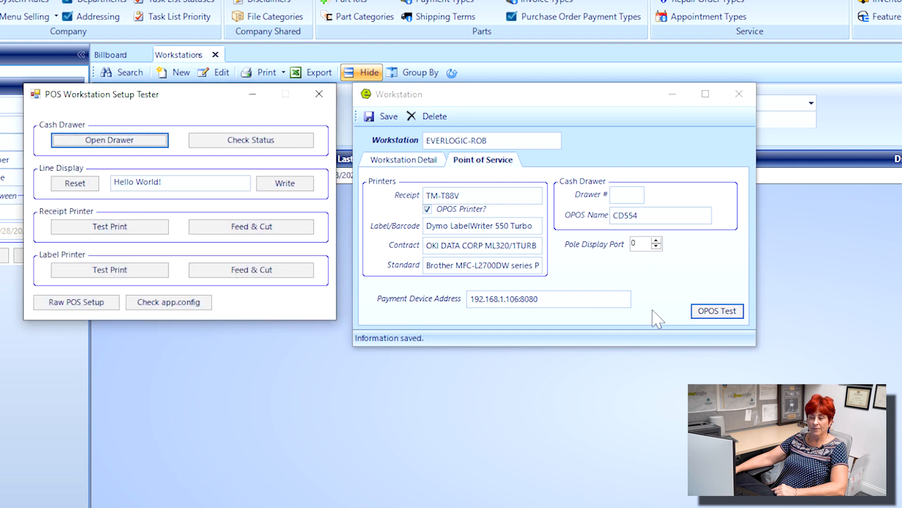
left_click(109, 143)
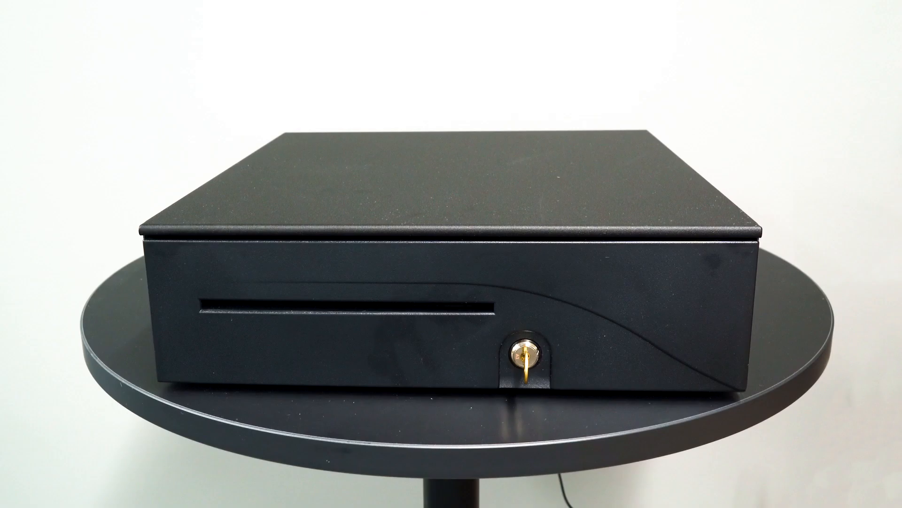